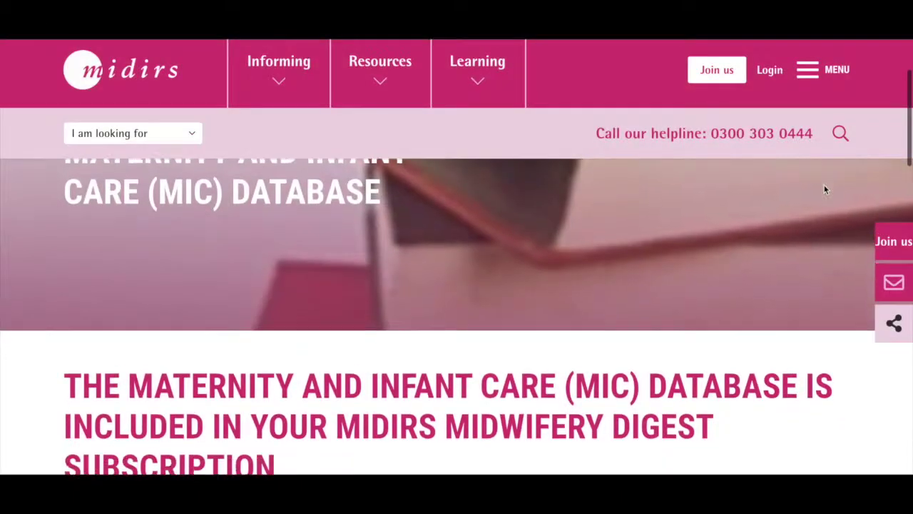
Scroll down the MIDIRS Maternity and Infant Care home page to its keyword search box.
scroll(824, 189, down, 1)
scroll(824, 189, down, 1)
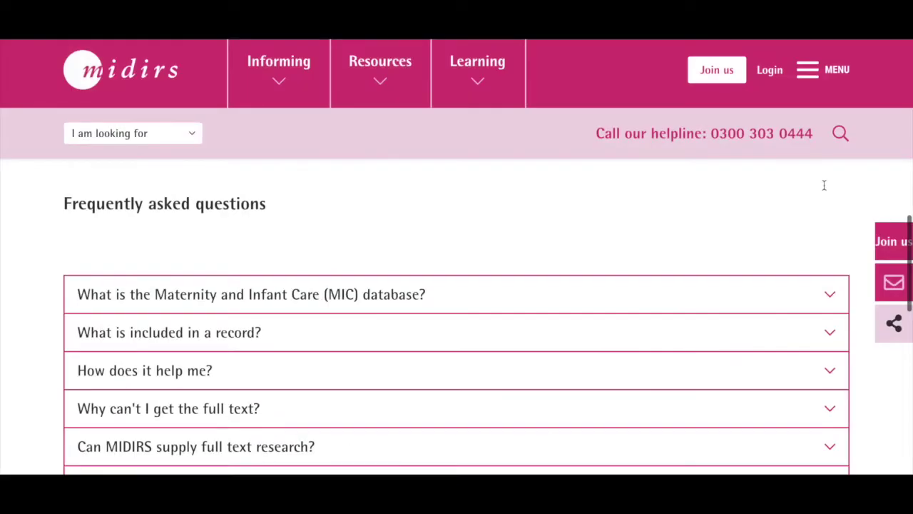
scroll(824, 185, down, 6)
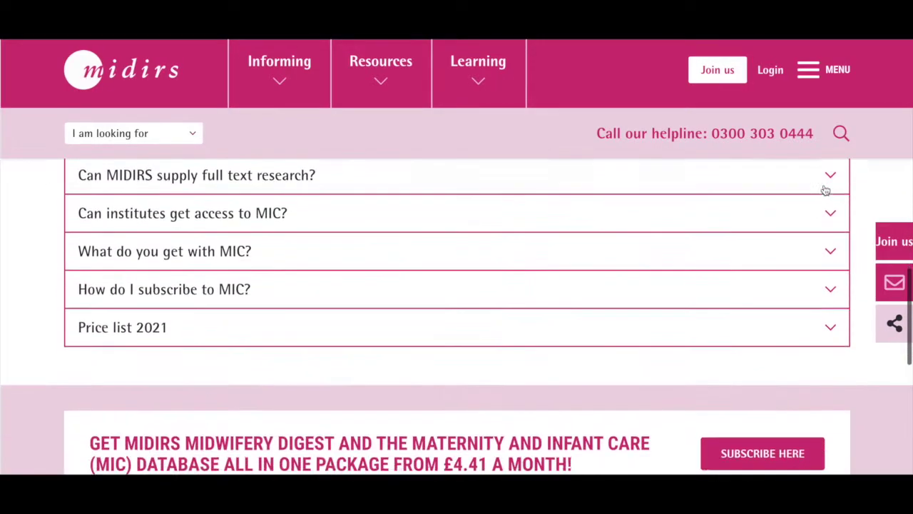
scroll(824, 189, down, 2)
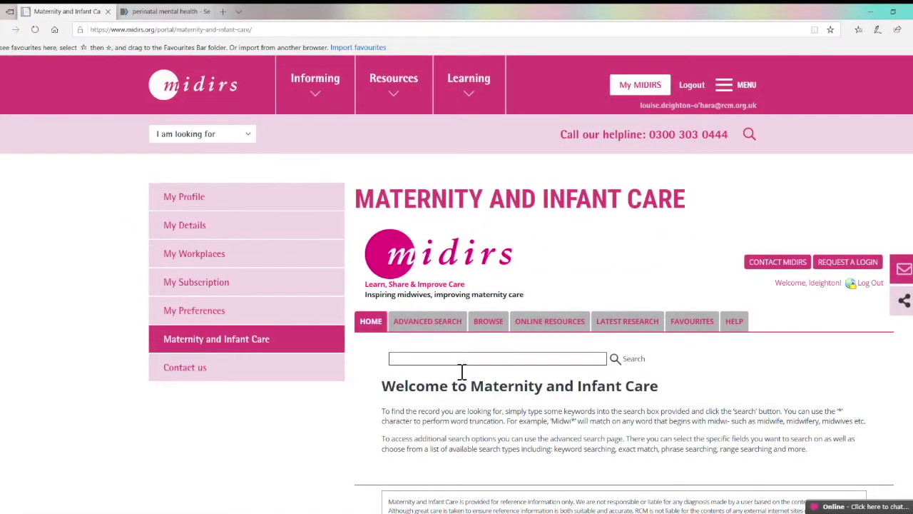
Search the database for 'perinatal mental health'.
scroll(464, 370, down, 1)
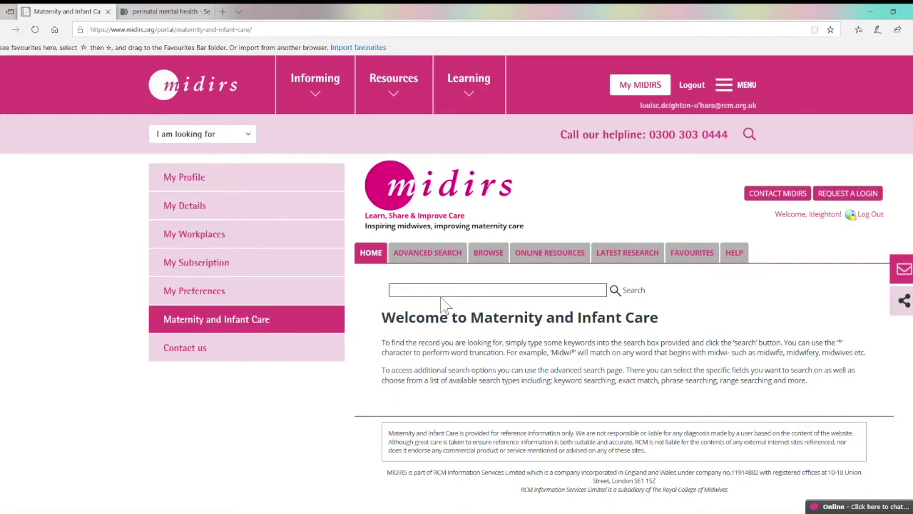
text(perinatal mental health)
click(645, 293)
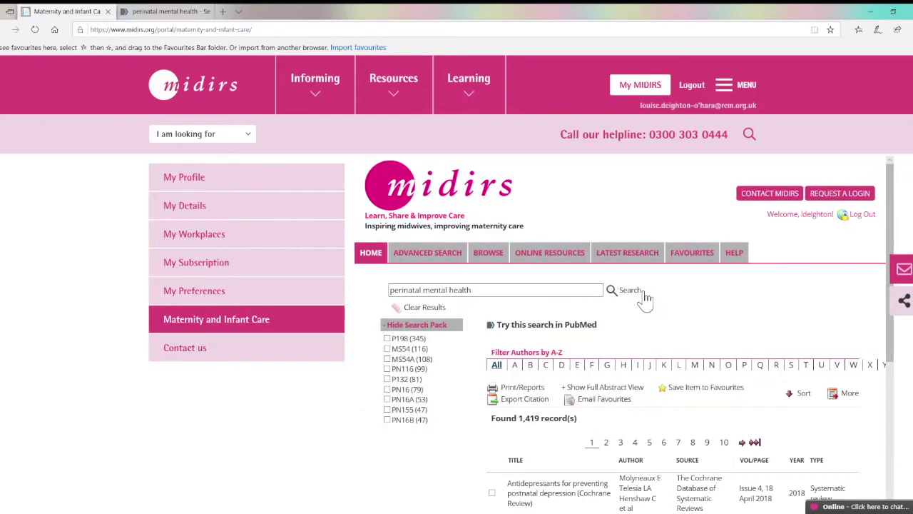
Show the sort options and tick the first of the 1,419 results.
scroll(683, 297, down, 3)
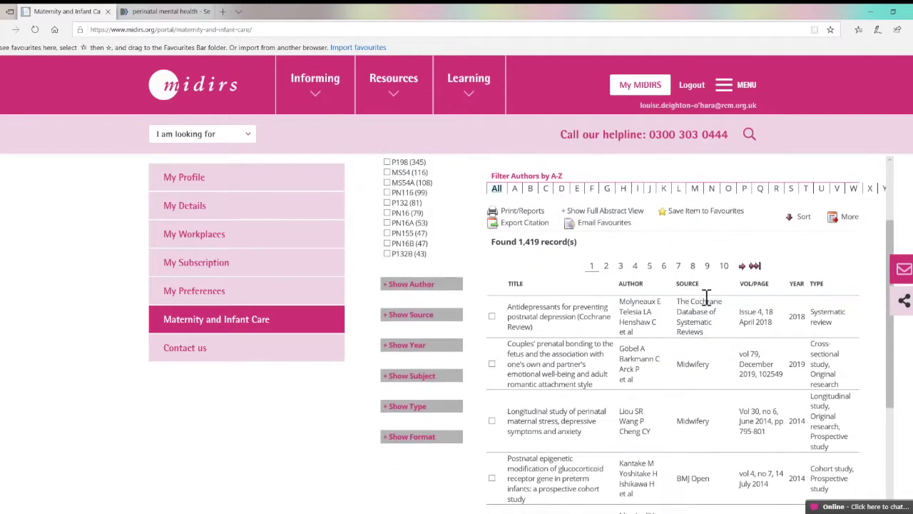
click(808, 223)
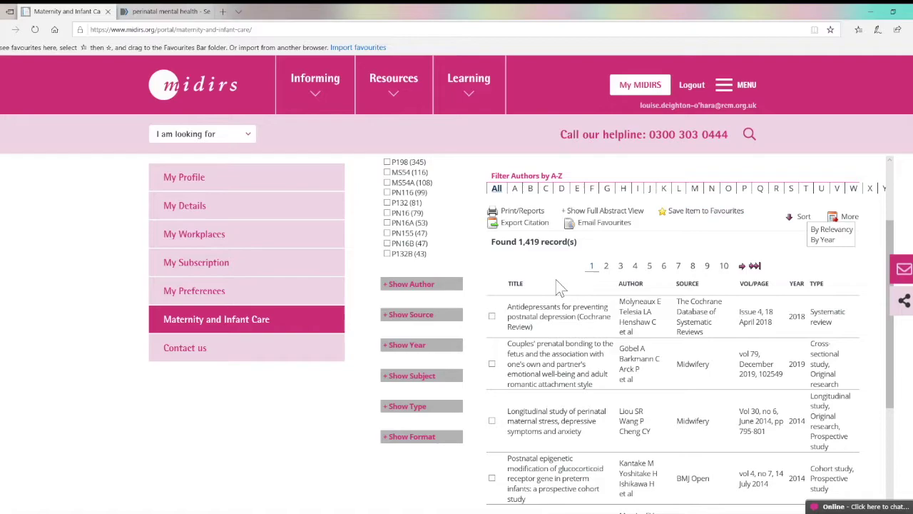
click(492, 315)
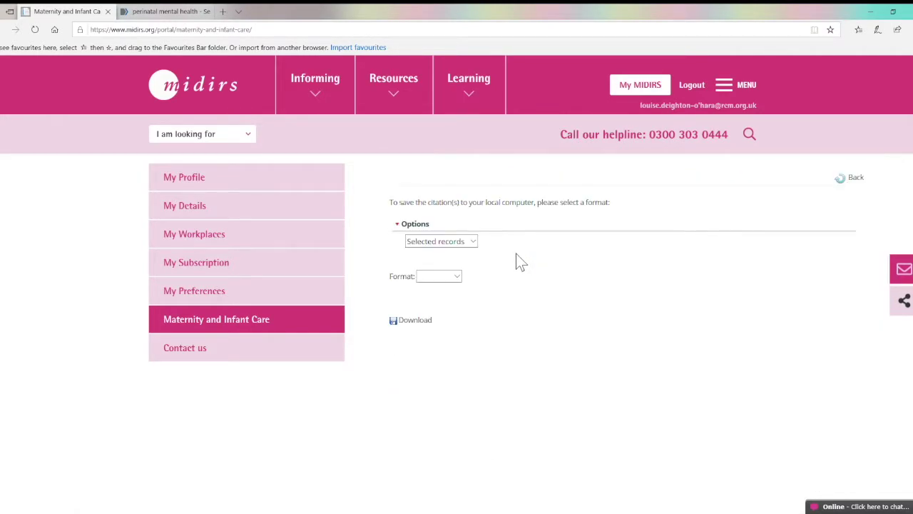
click(456, 277)
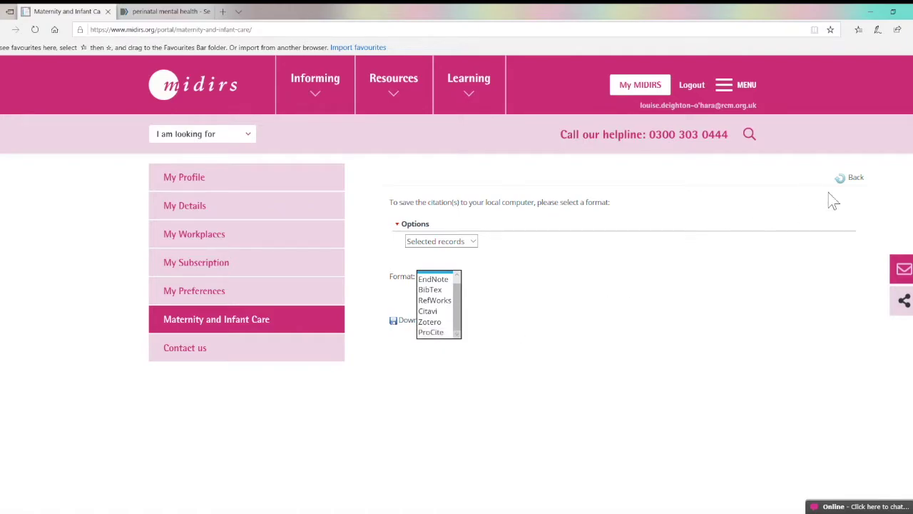
click(859, 180)
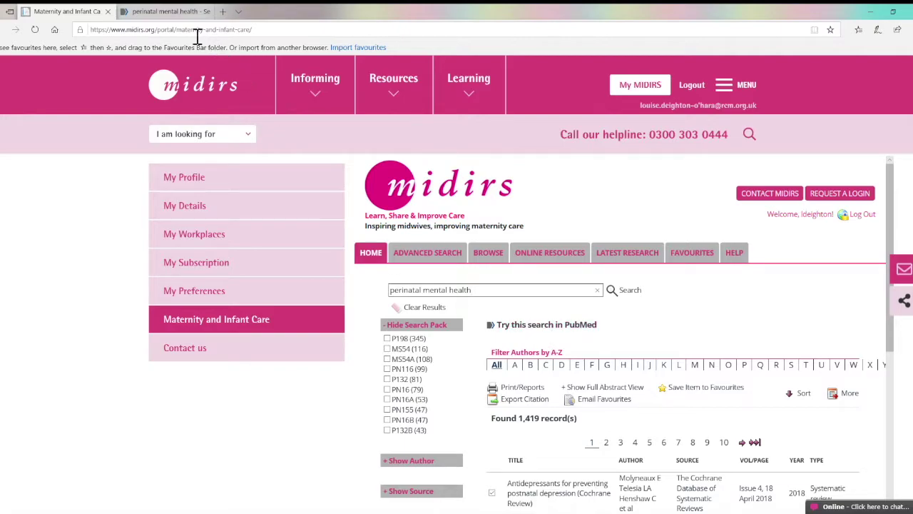
Switch to the PubMed tab and scroll through its 3,559 perinatal mental health results.
click(183, 14)
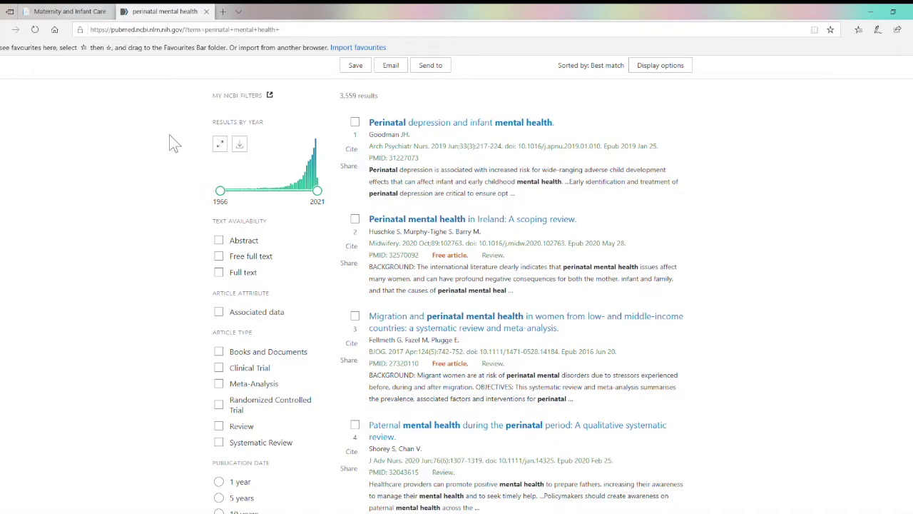
scroll(169, 136, down, 3)
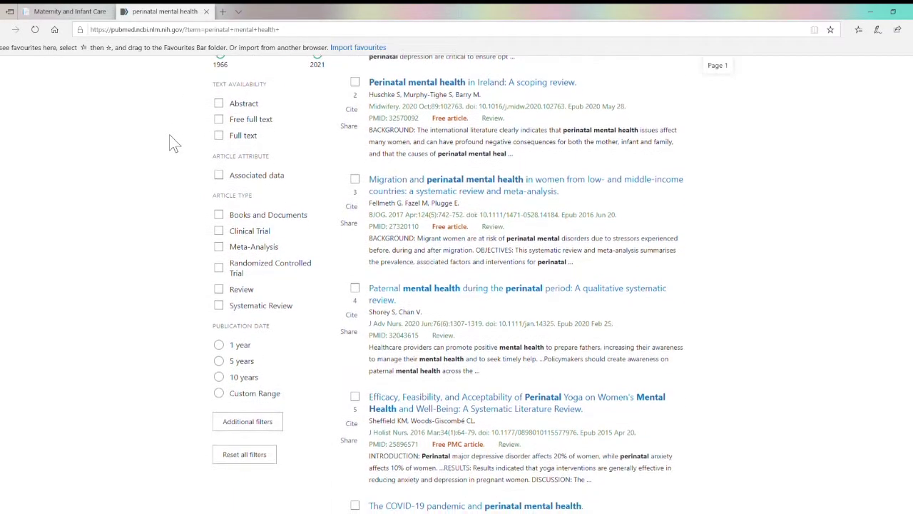
scroll(170, 135, down, 1)
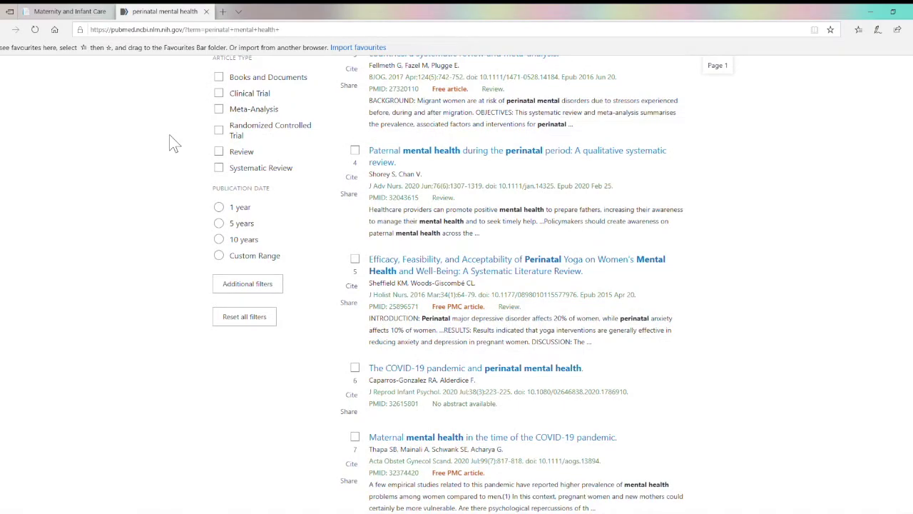
scroll(169, 142, down, 1)
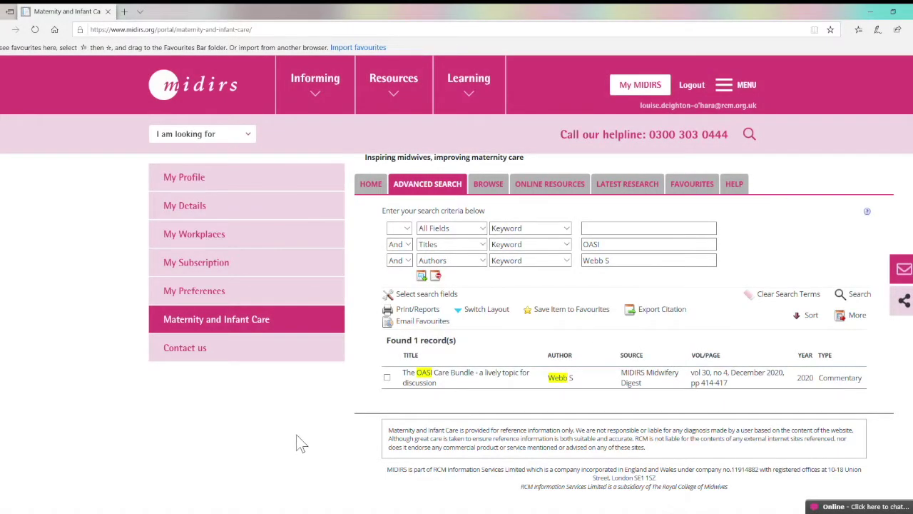
Open the OASI Care Bundle record and its full-text PDF, 20201127-45.pdf.
click(627, 263)
click(473, 380)
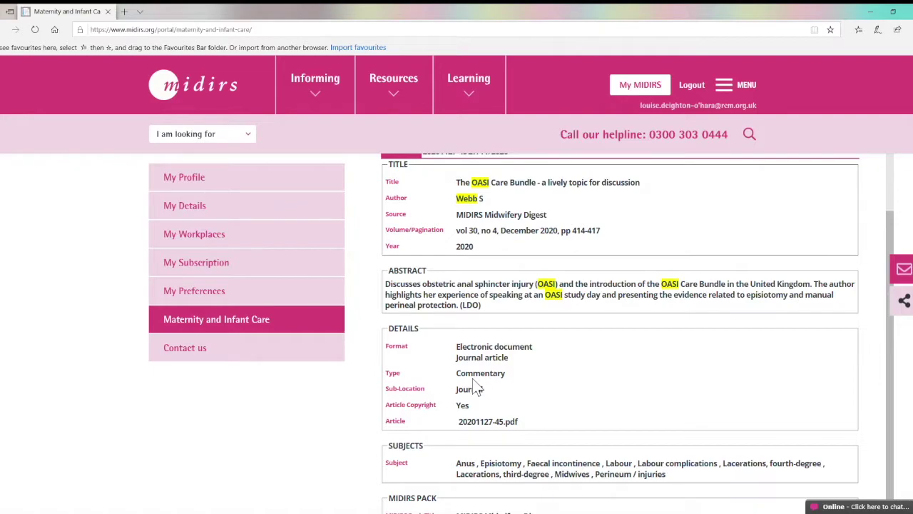
click(499, 422)
click(493, 499)
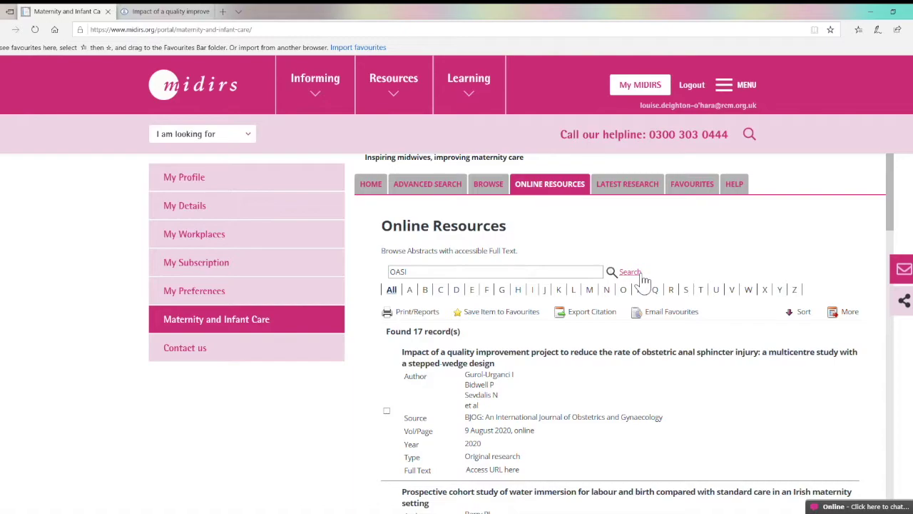
Open the OASI quality improvement study's abstract and its full text at BJOG.
mouse_move(492, 360)
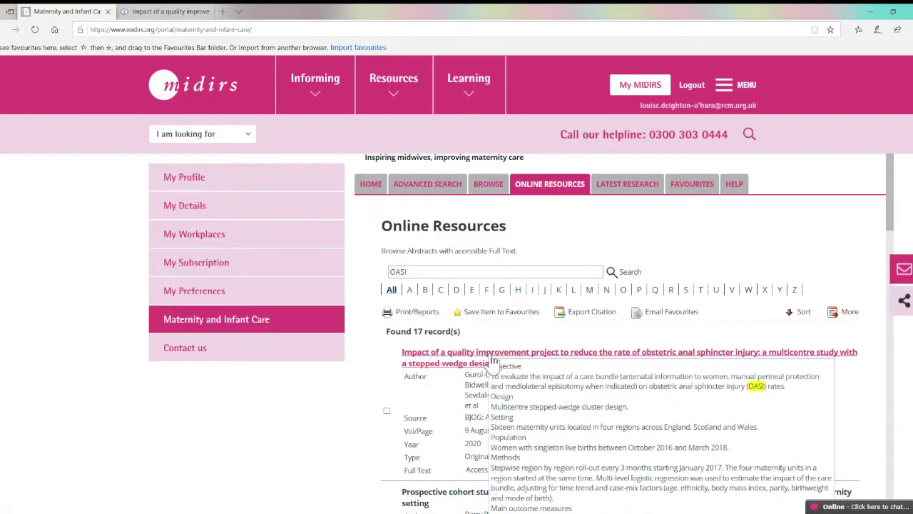
click(491, 361)
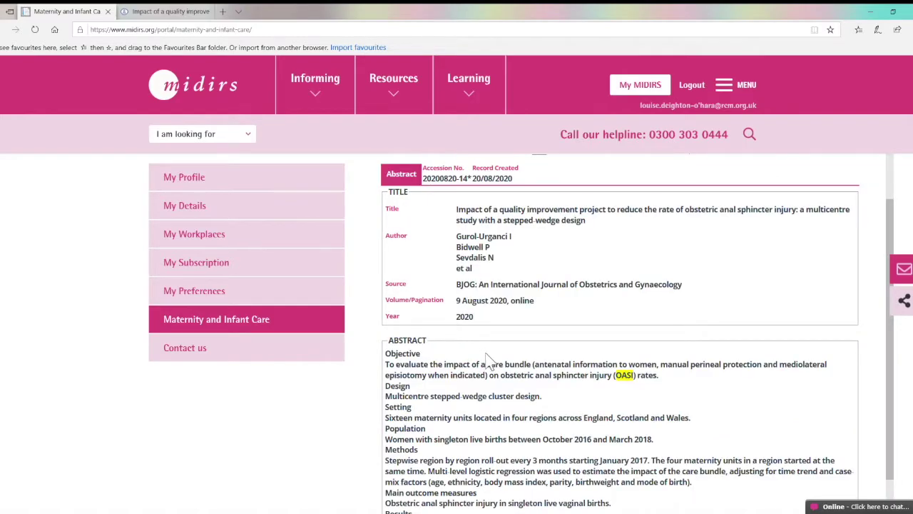
scroll(555, 337, down, 5)
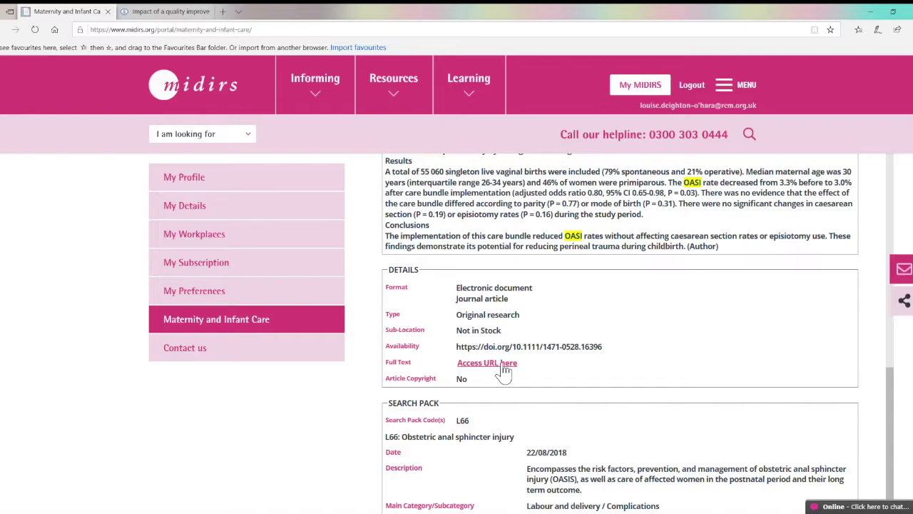
click(197, 12)
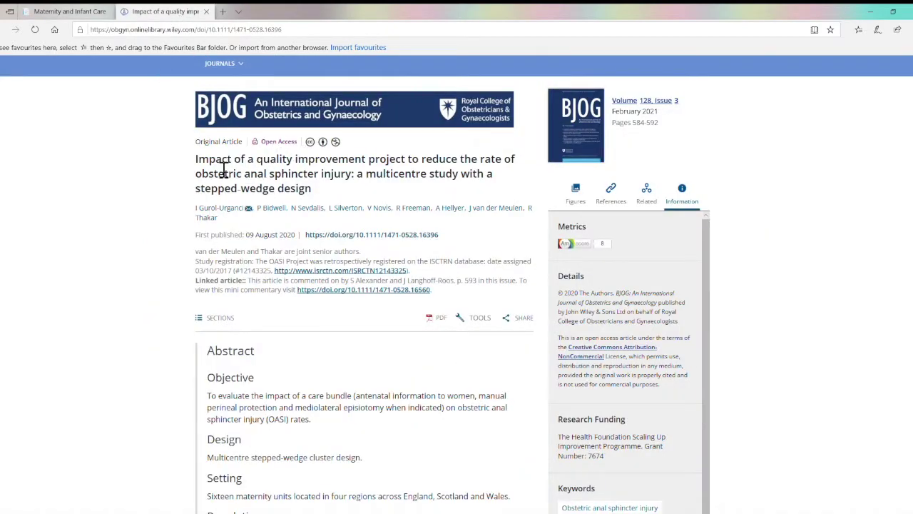
scroll(169, 194, down, 1)
scroll(169, 194, down, 6)
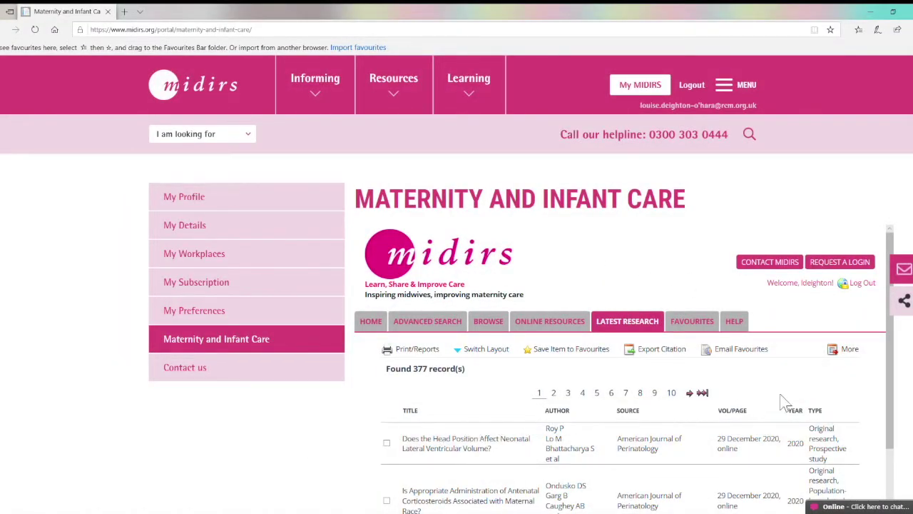
Scroll through the 377 Latest Research records.
scroll(856, 376, down, 3)
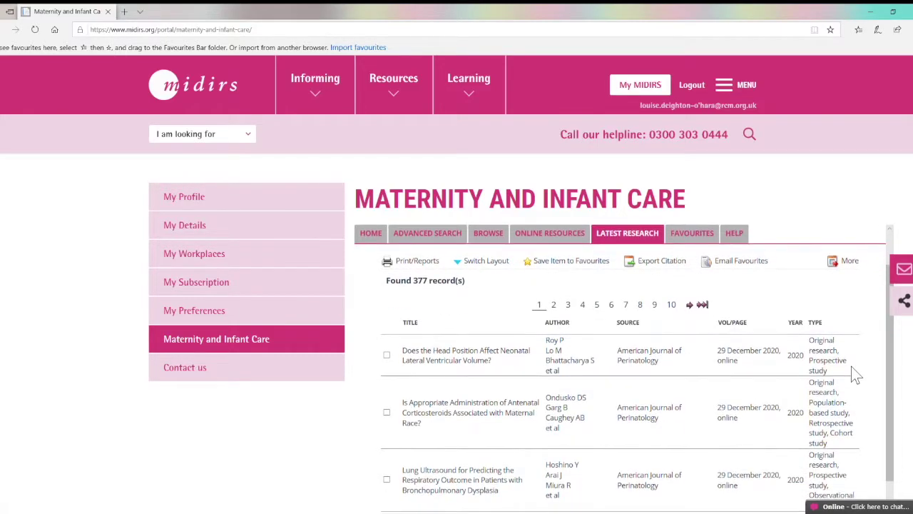
scroll(856, 376, down, 3)
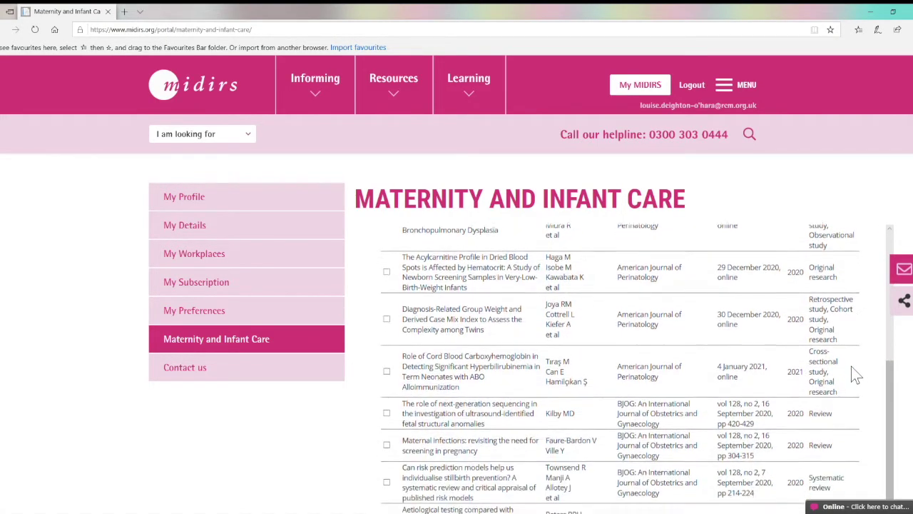
scroll(856, 376, down, 4)
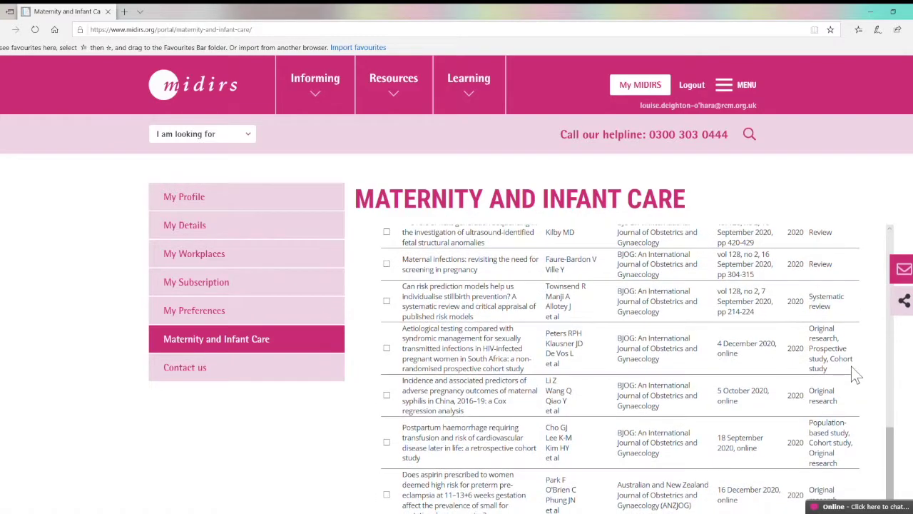
scroll(856, 376, down, 3)
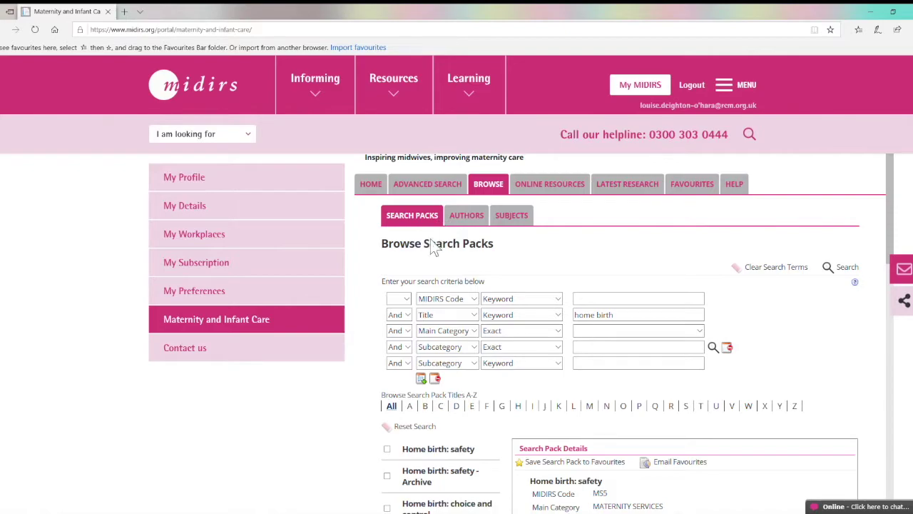
Review the searchable fields, keeping Main Category in the third row, and the Titles A-Z option.
click(457, 316)
click(460, 321)
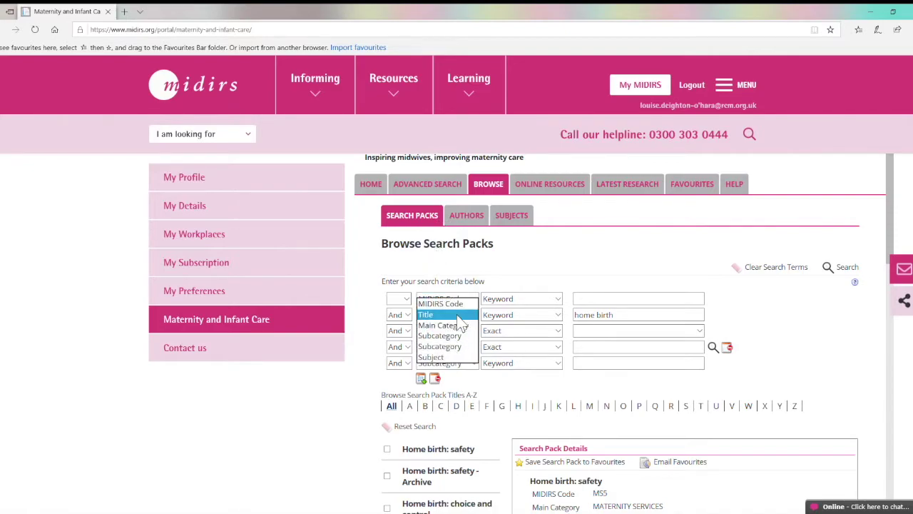
click(456, 316)
click(454, 332)
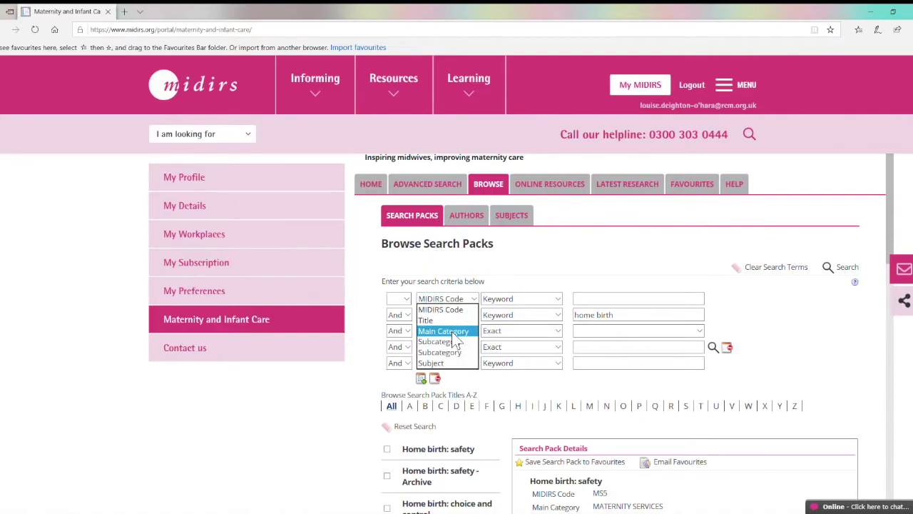
click(452, 335)
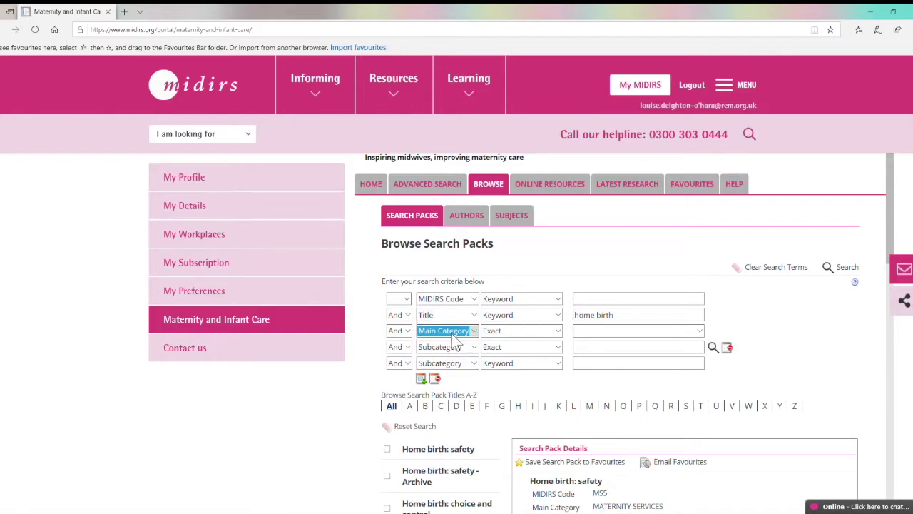
drag(448, 397, 484, 403)
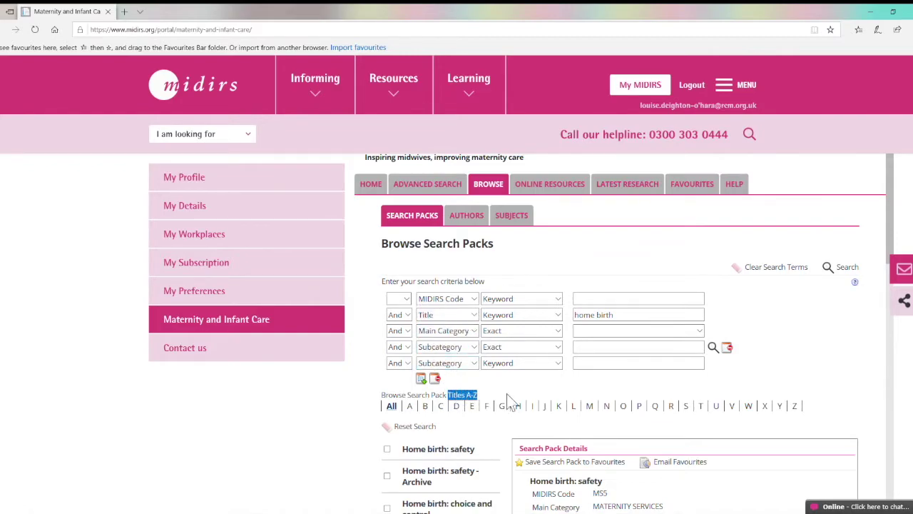
click(510, 390)
Highlight the 428 records found for the 'Home birth: safety' pack.
scroll(784, 347, down, 4)
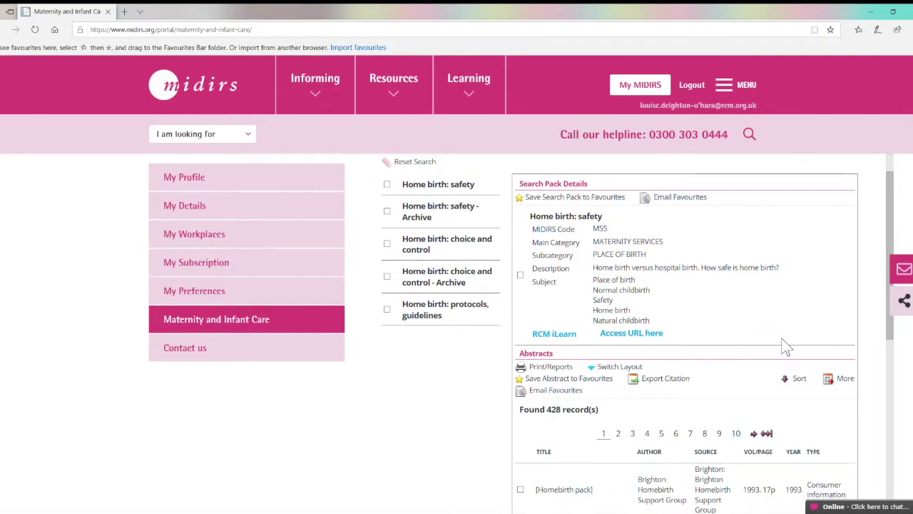
scroll(785, 347, down, 1)
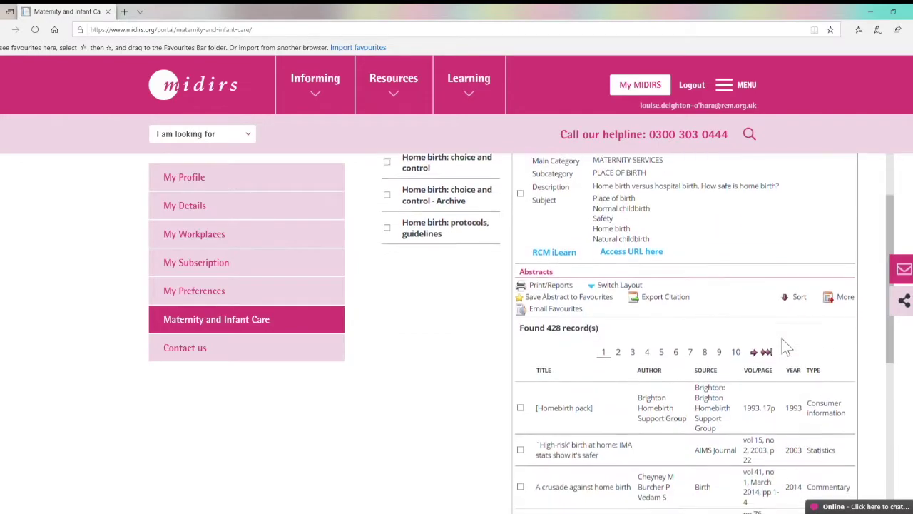
drag(547, 322, 600, 325)
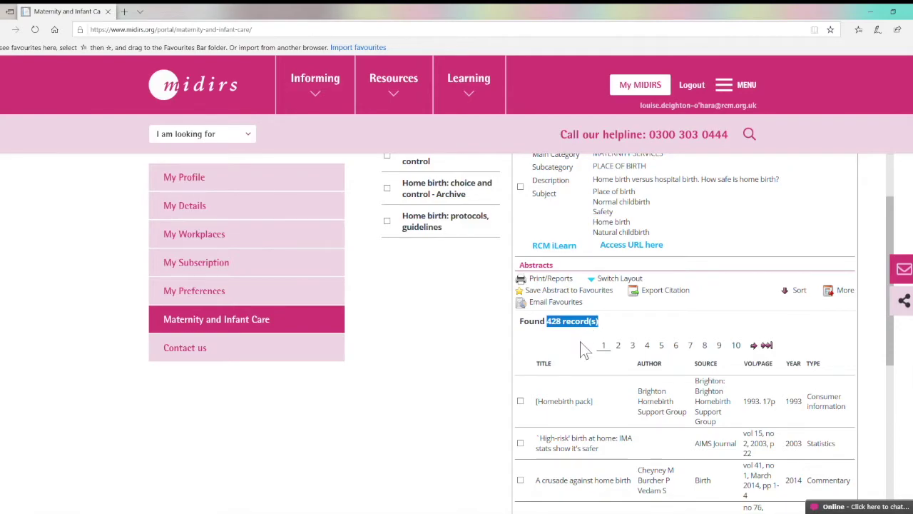
scroll(579, 341, up, 2)
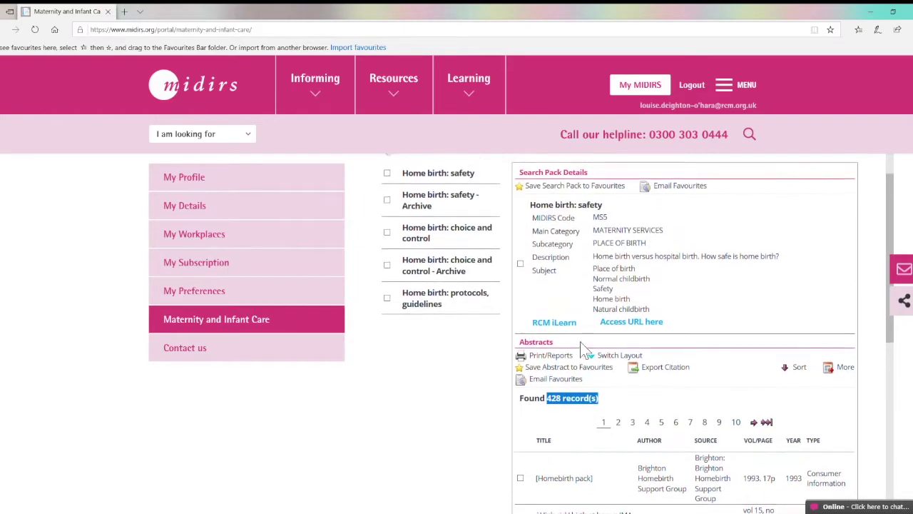
scroll(581, 348, up, 2)
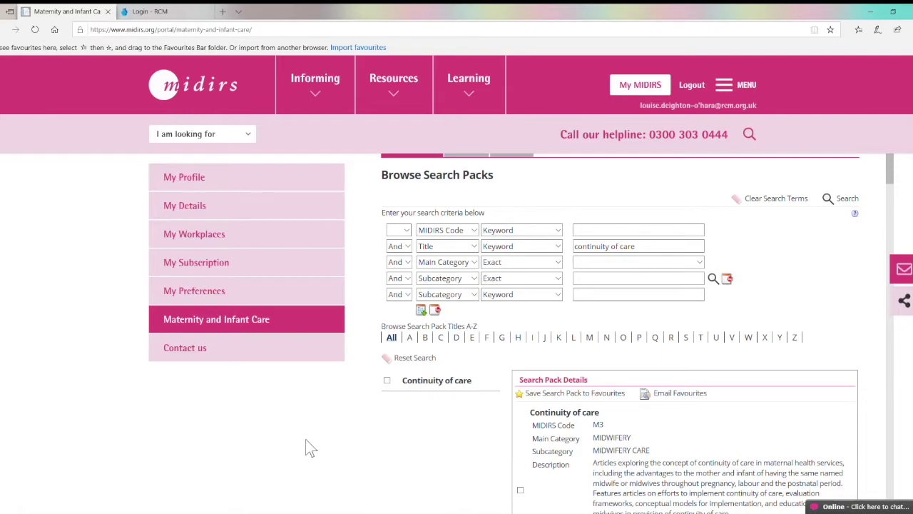
Check the RCM iLearn login page in the other tab.
scroll(806, 296, down, 4)
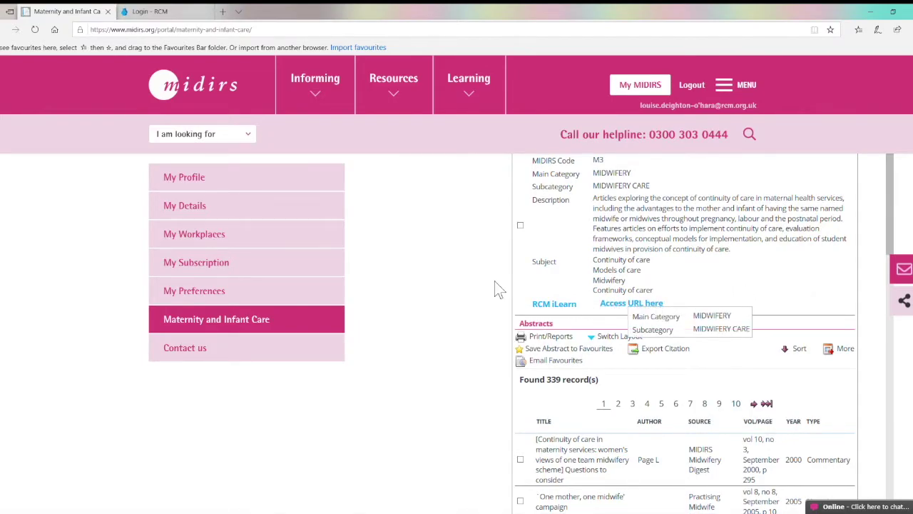
click(194, 14)
scroll(107, 187, down, 2)
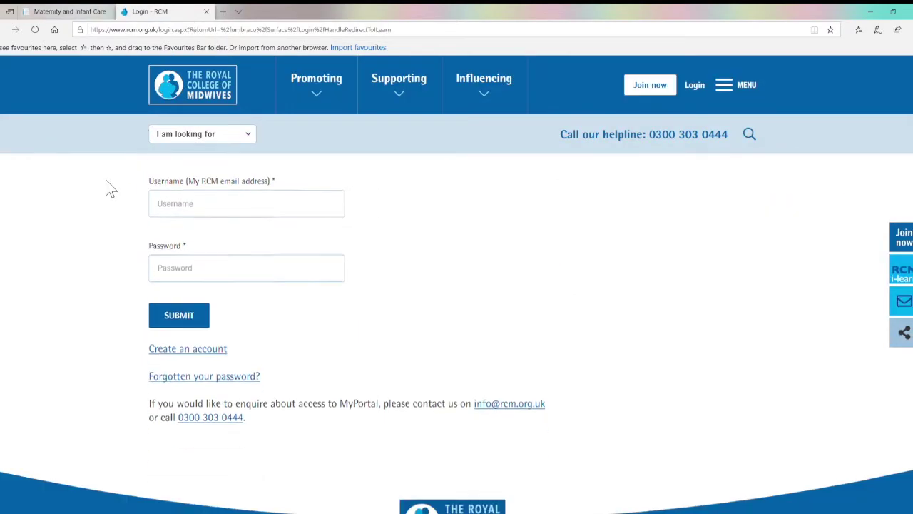
scroll(107, 187, up, 2)
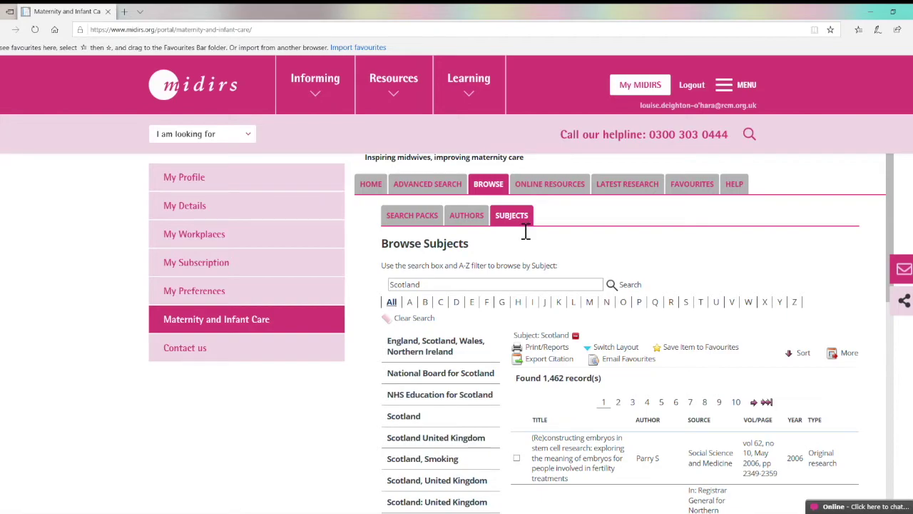
Scroll through the 1,462 records for the subject Scotland.
scroll(555, 240, down, 1)
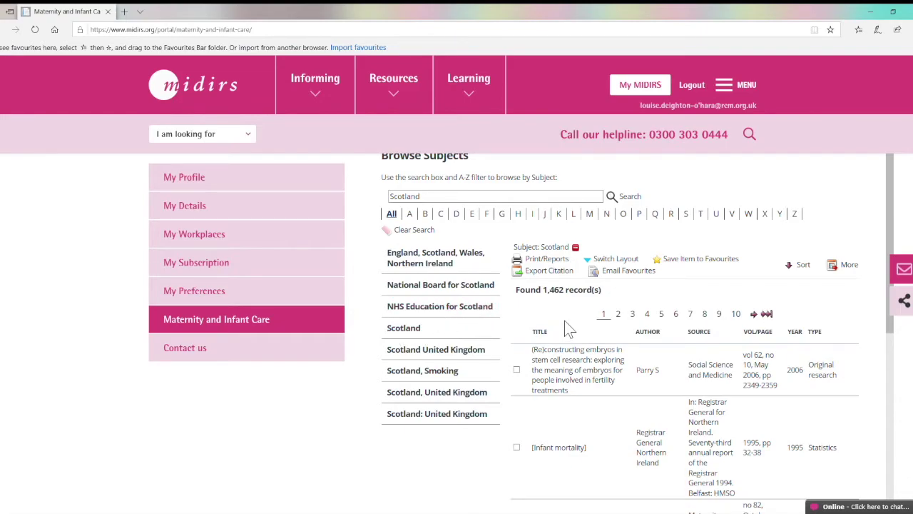
scroll(571, 325, down, 4)
scroll(575, 330, down, 3)
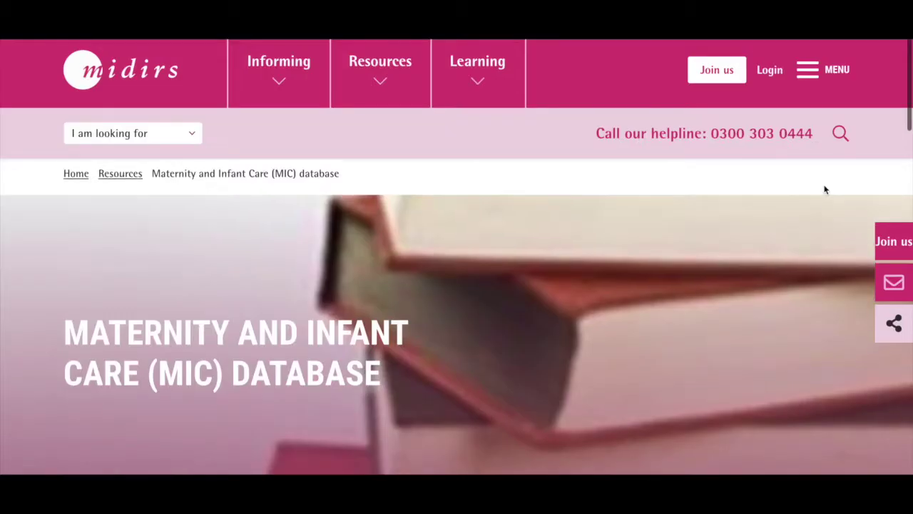
scroll(825, 188, down, 3)
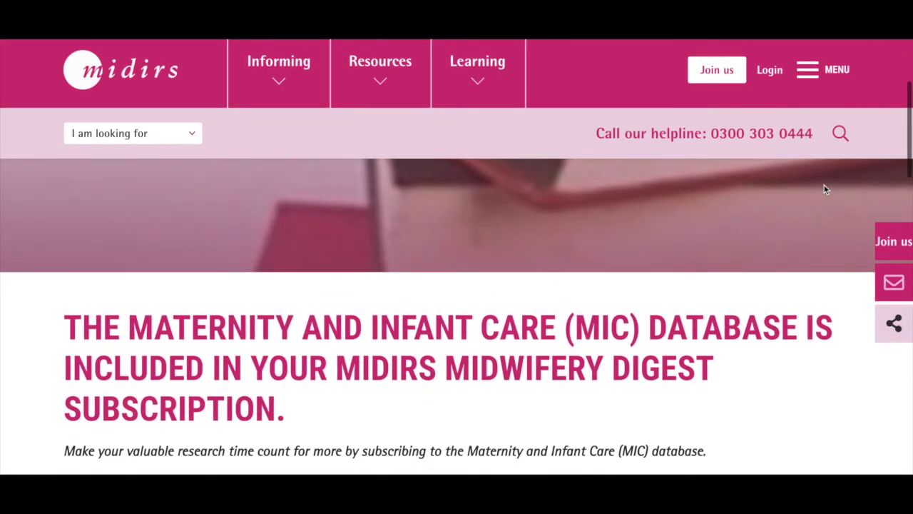
scroll(826, 189, down, 5)
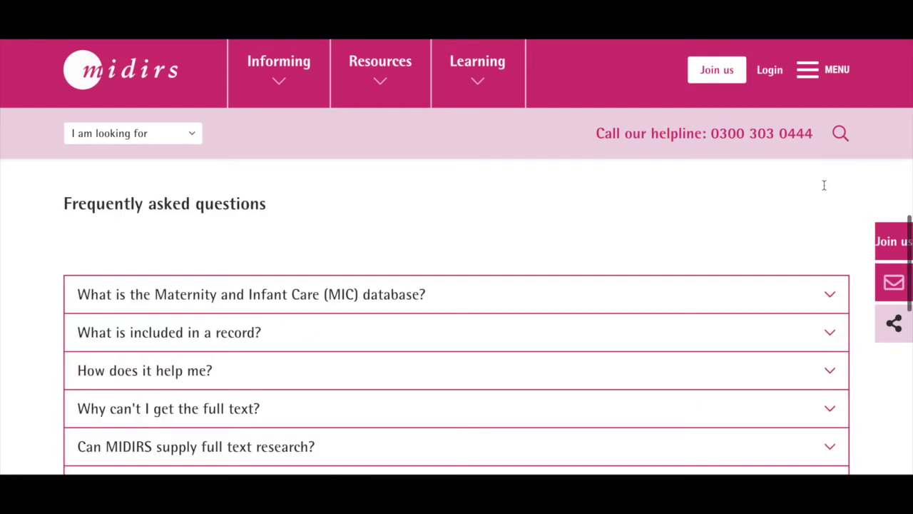
scroll(824, 187, down, 6)
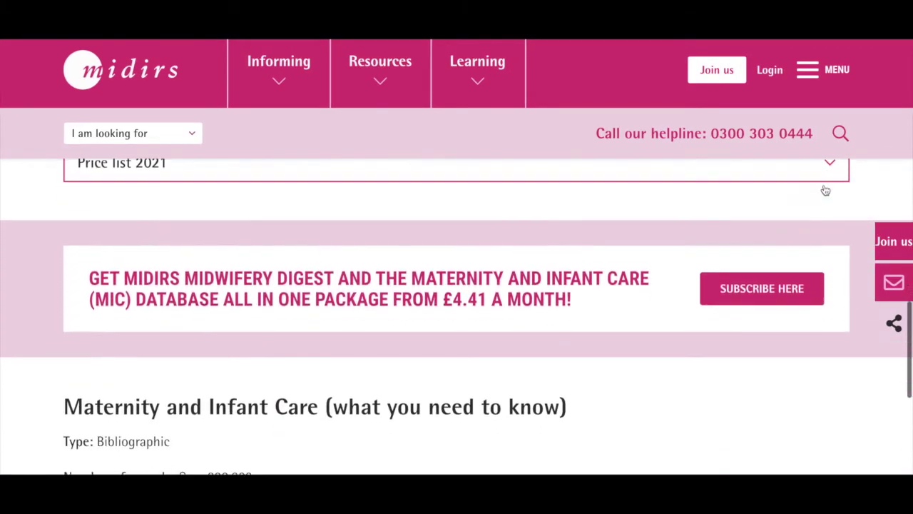
scroll(825, 188, down, 5)
scroll(824, 188, down, 4)
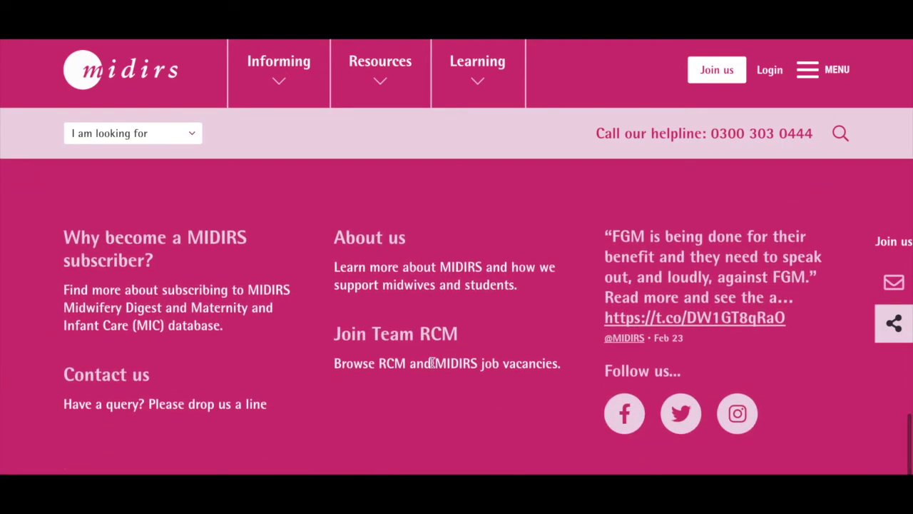